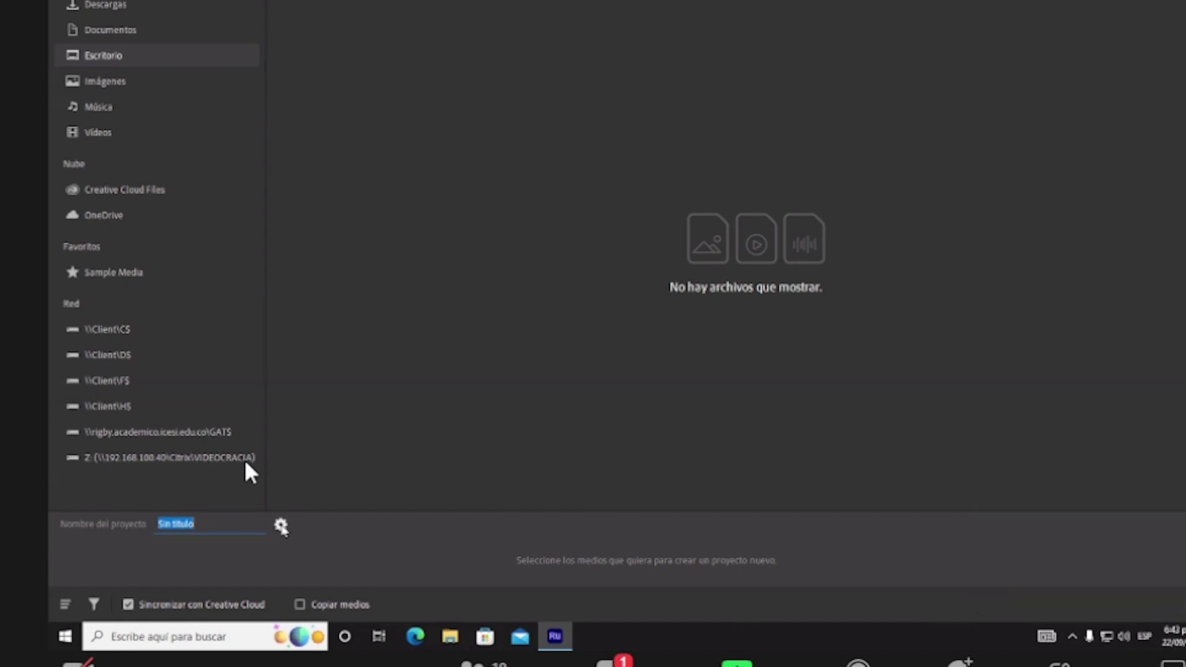
Set the new project's aspect ratio to 16:9 in the project settings.
{"action": "left_click", "coordinate": [281, 526]}
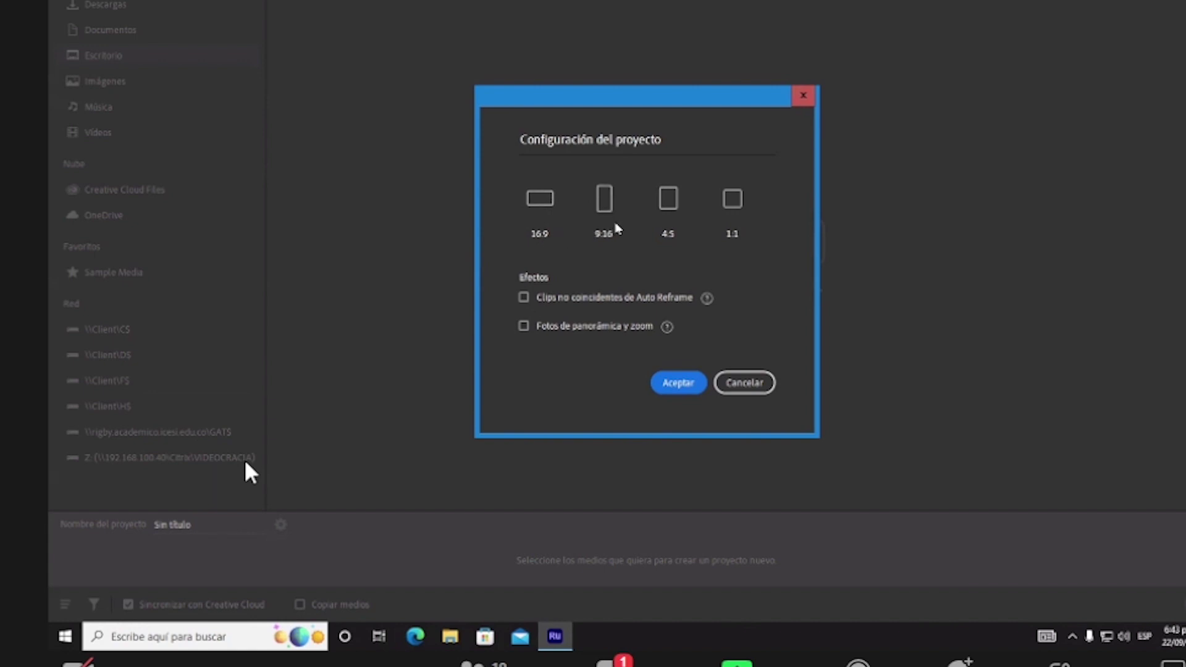
{"action": "left_click", "coordinate": [541, 203]}
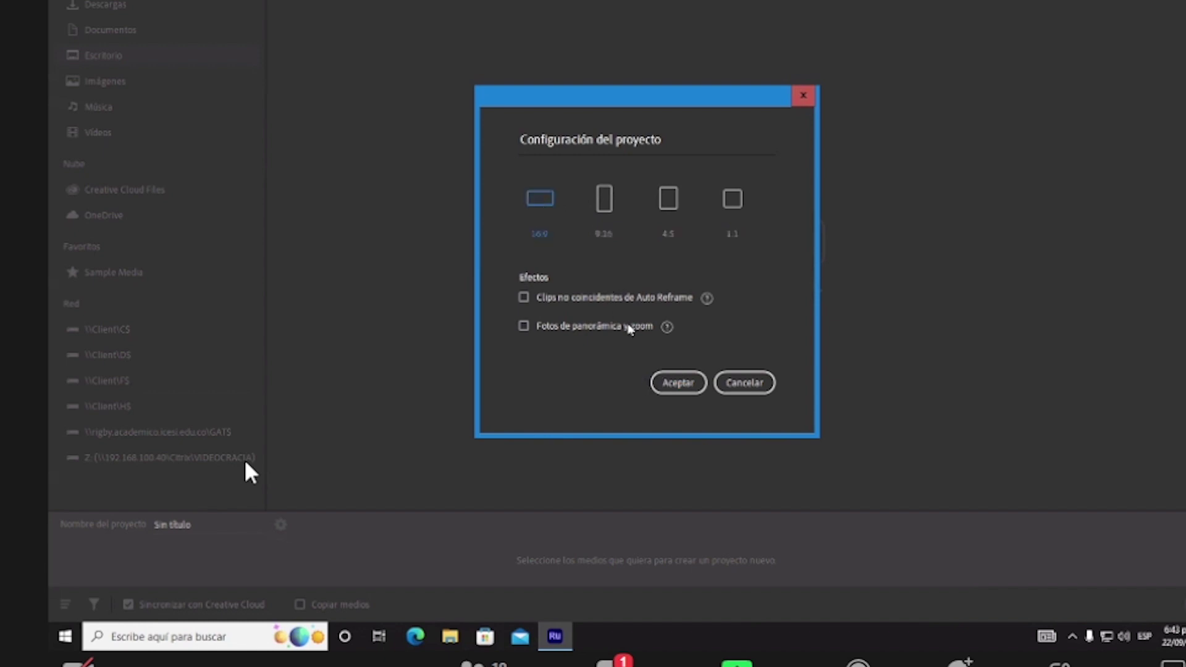
{"action": "left_click", "coordinate": [674, 382]}
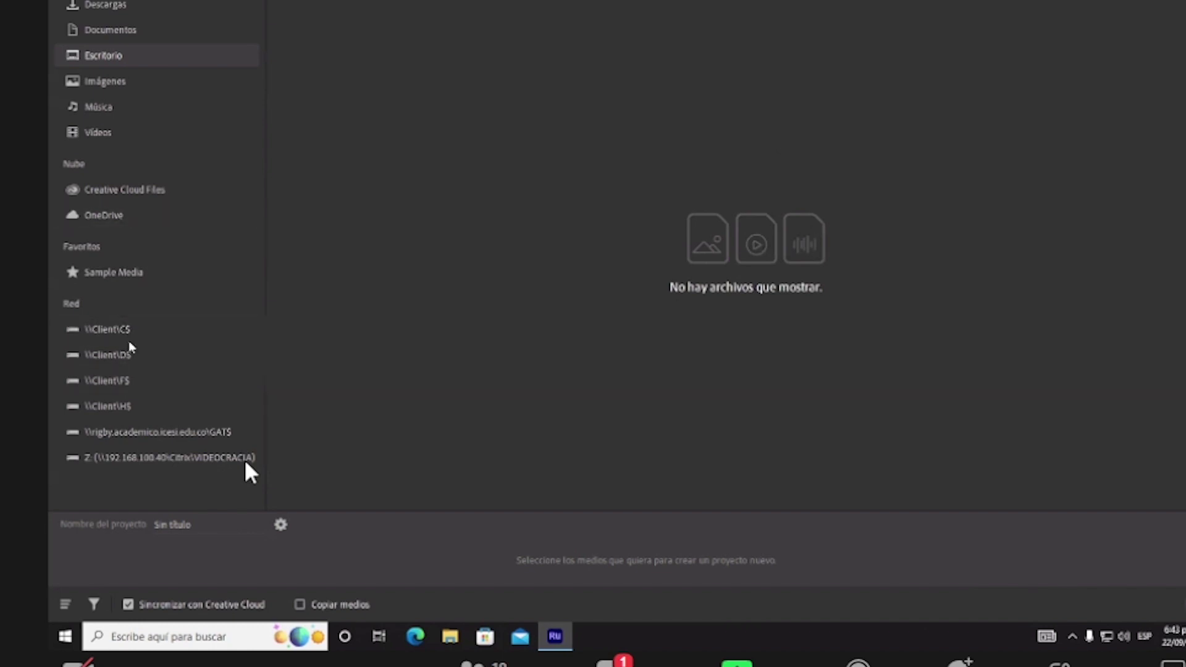
Browse the network location \\Client\F$ to its Videos folder and open the subfolder containing the ID4 clip.
{"action": "left_click", "coordinate": [122, 381]}
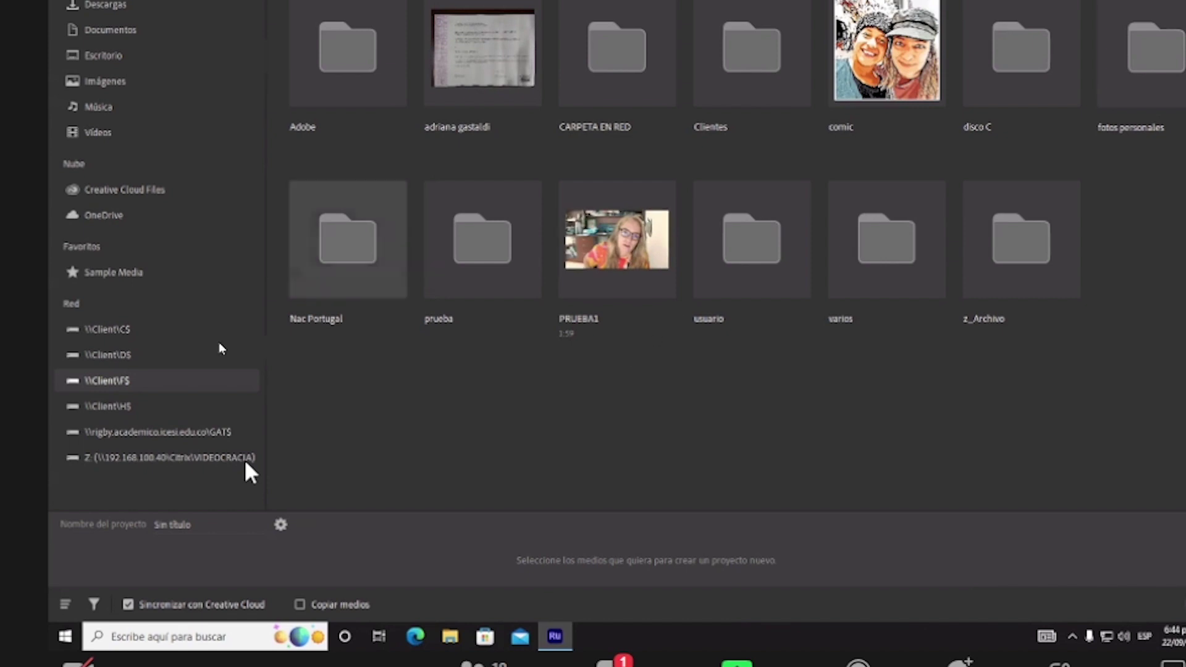
{"action": "left_click", "coordinate": [128, 360]}
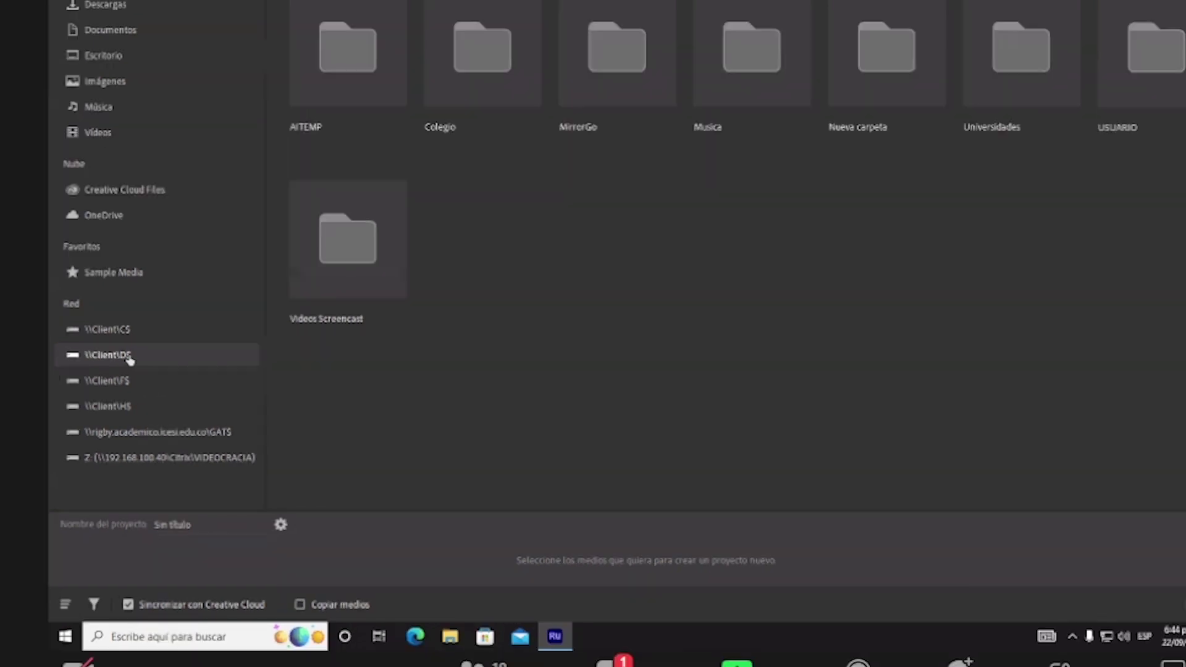
{"action": "left_click", "coordinate": [106, 380]}
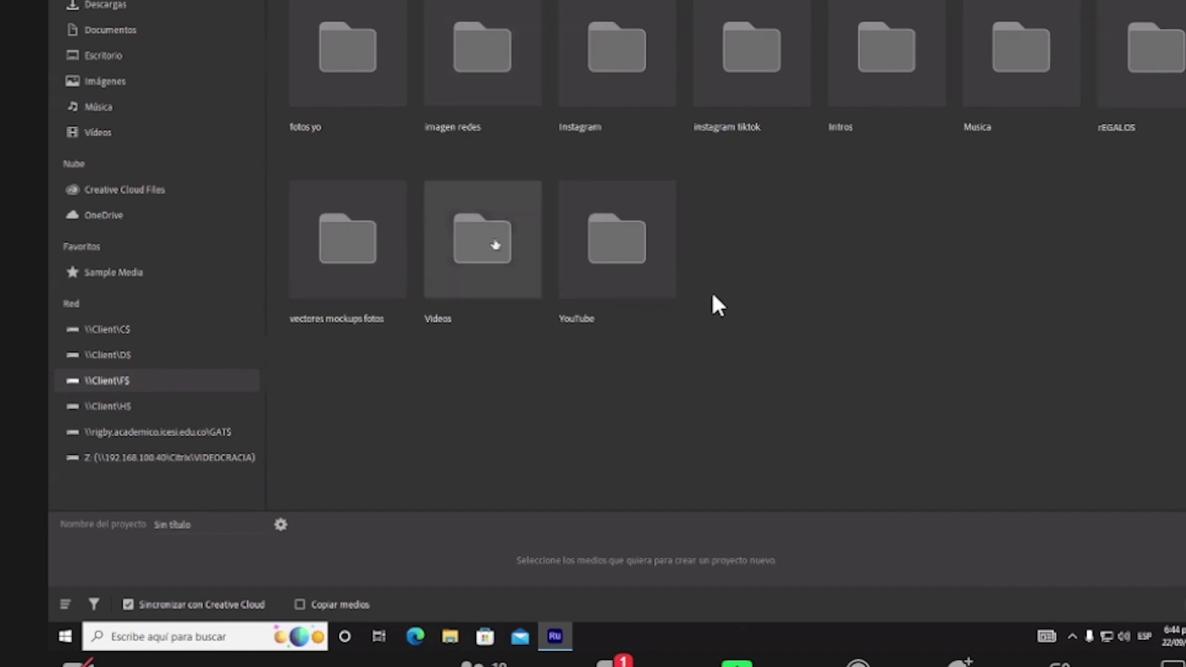
{"action": "left_click", "coordinate": [496, 245]}
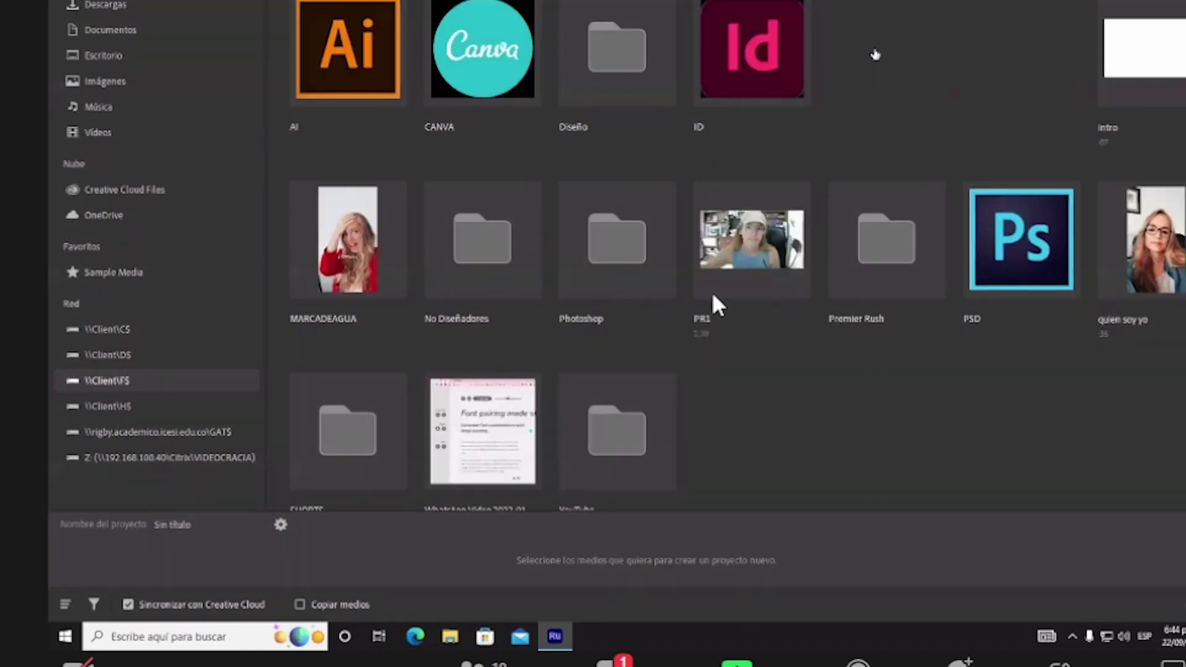
{"action": "double_click", "coordinate": [875, 55]}
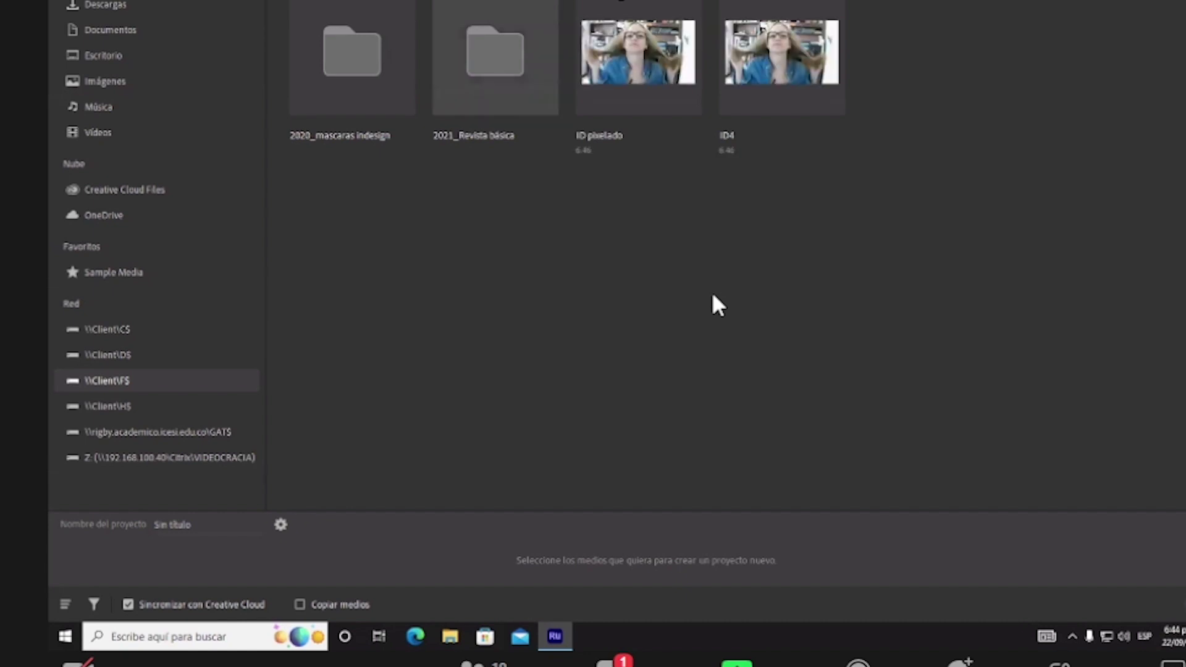
Create the project with only the ID4 clip as its media, leaving ID pixelado unselected.
{"action": "left_click", "coordinate": [779, 54]}
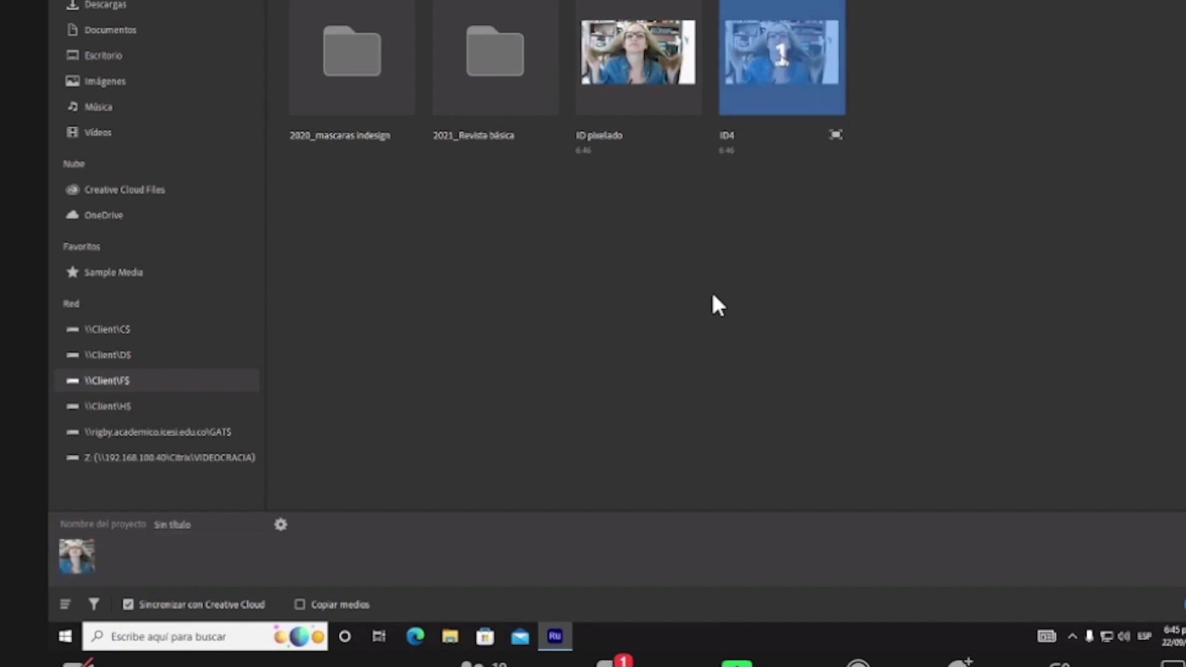
{"action": "left_click", "coordinate": [634, 78]}
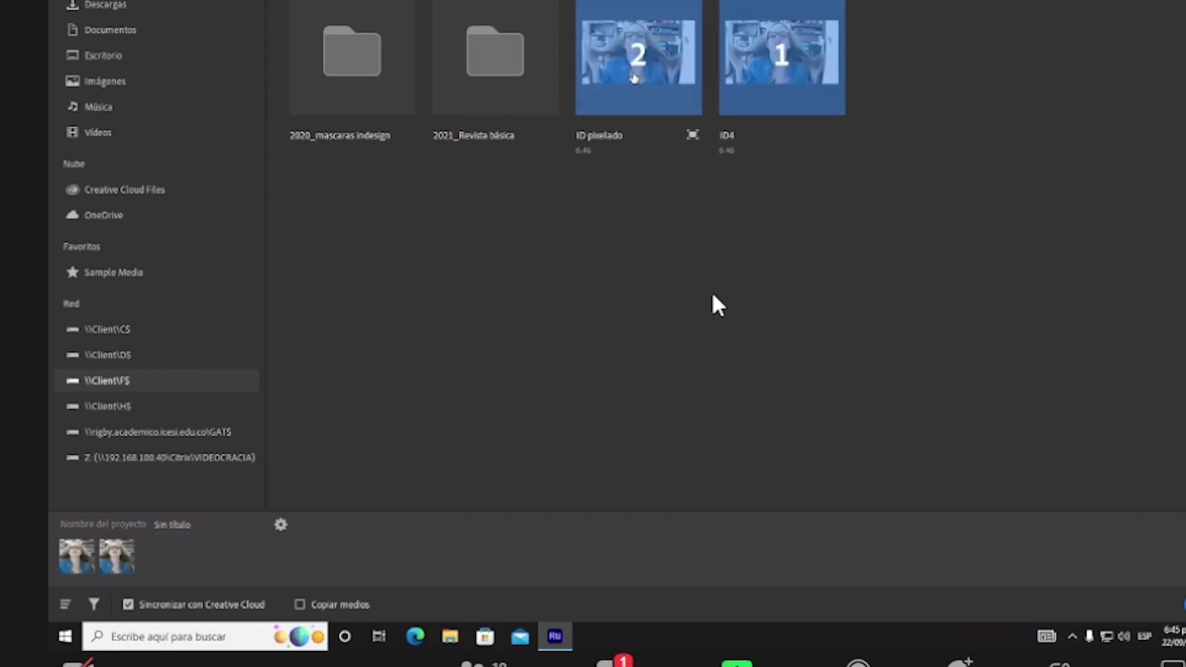
{"action": "left_click", "coordinate": [695, 63]}
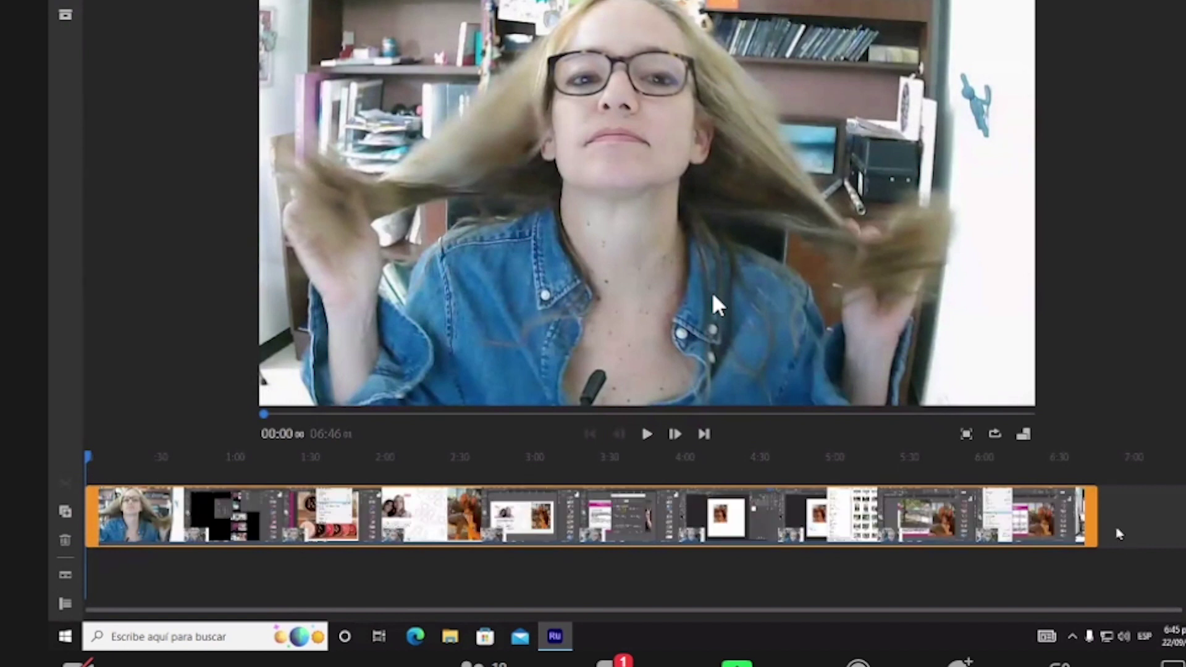
Trim the end of the ID4 clip on the timeline to a duration of about 1:49.
{"action": "left_click_drag", "start_coordinate": [1082, 512], "coordinate": [344, 507]}
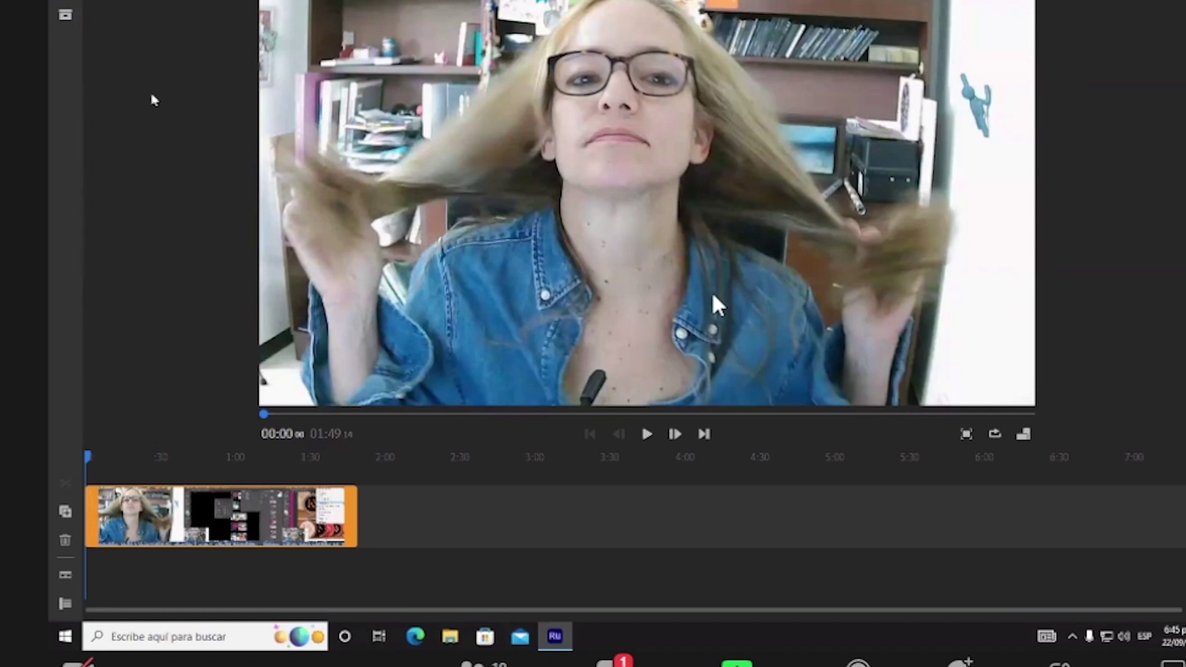
{"action": "left_click", "coordinate": [65, 2]}
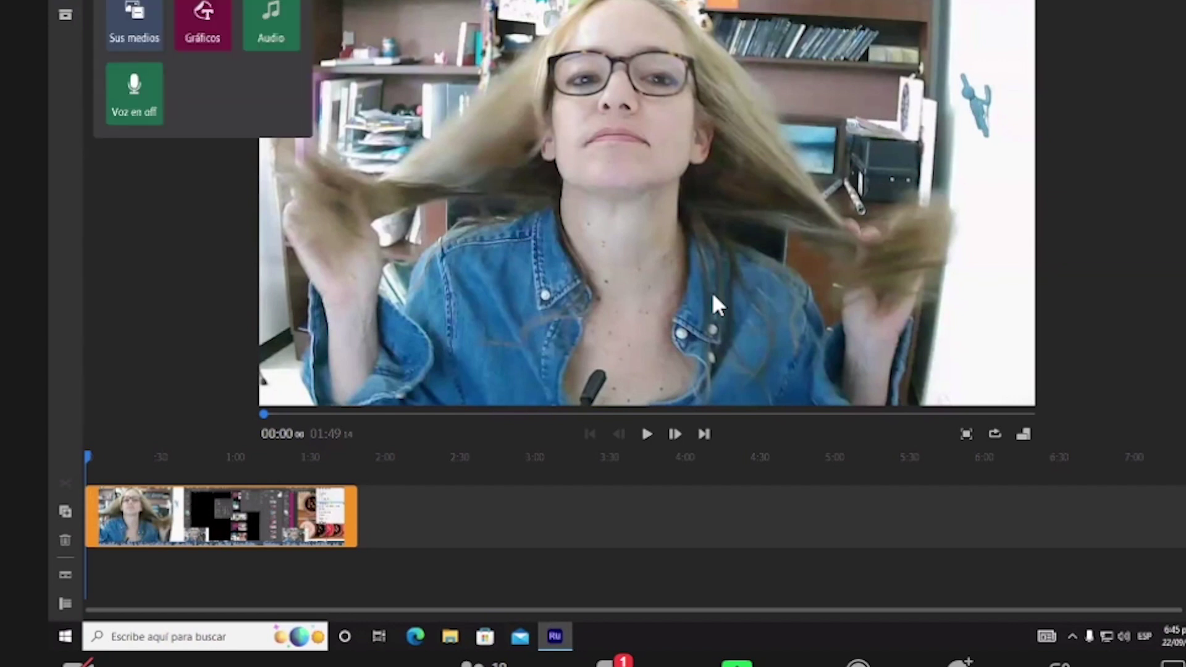
{"action": "left_click", "coordinate": [65, 14]}
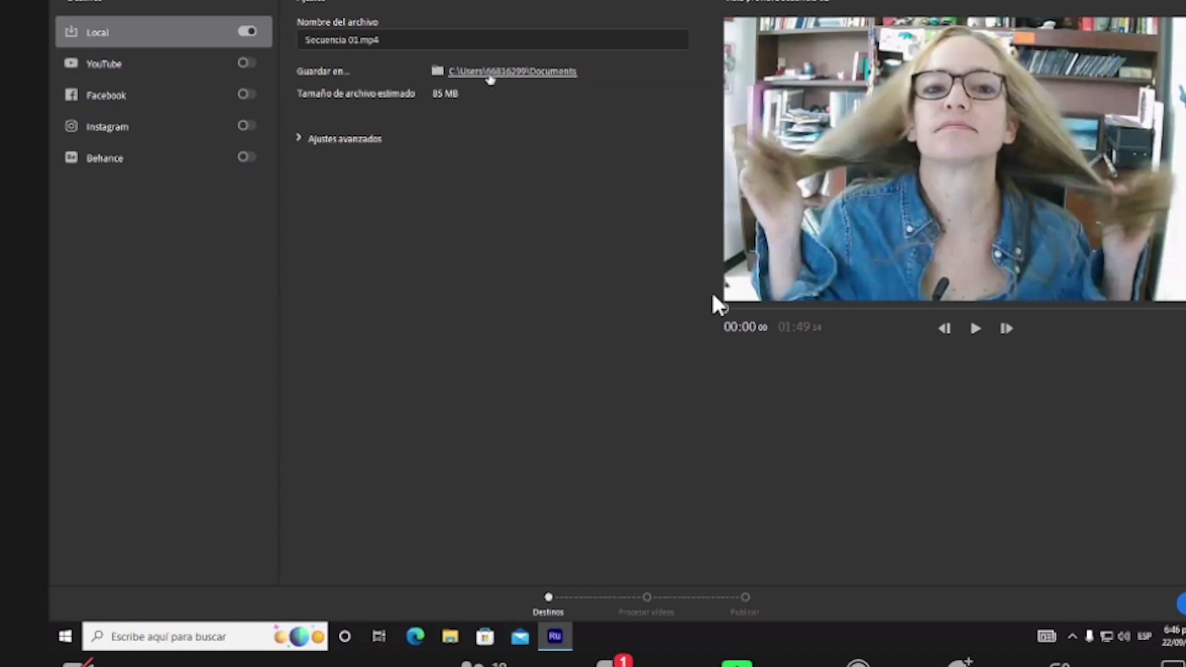
Open the export's save location for editing and browse the network to the Client computer's F$ drive.
{"action": "left_click", "coordinate": [521, 73]}
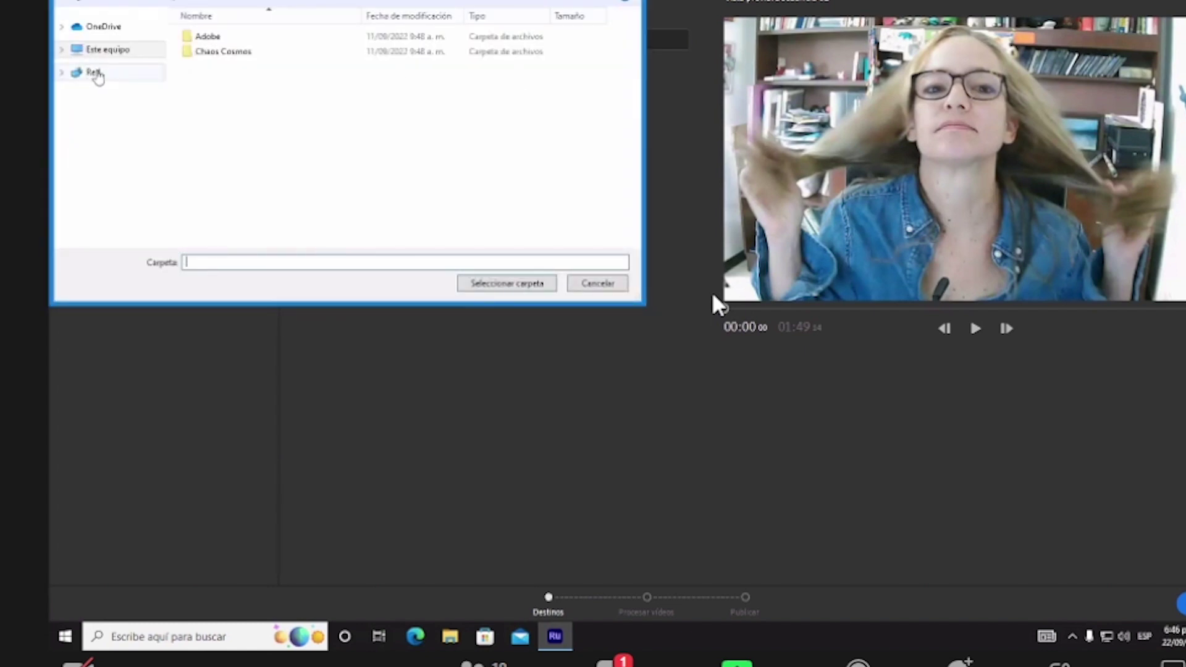
{"action": "left_click", "coordinate": [93, 73]}
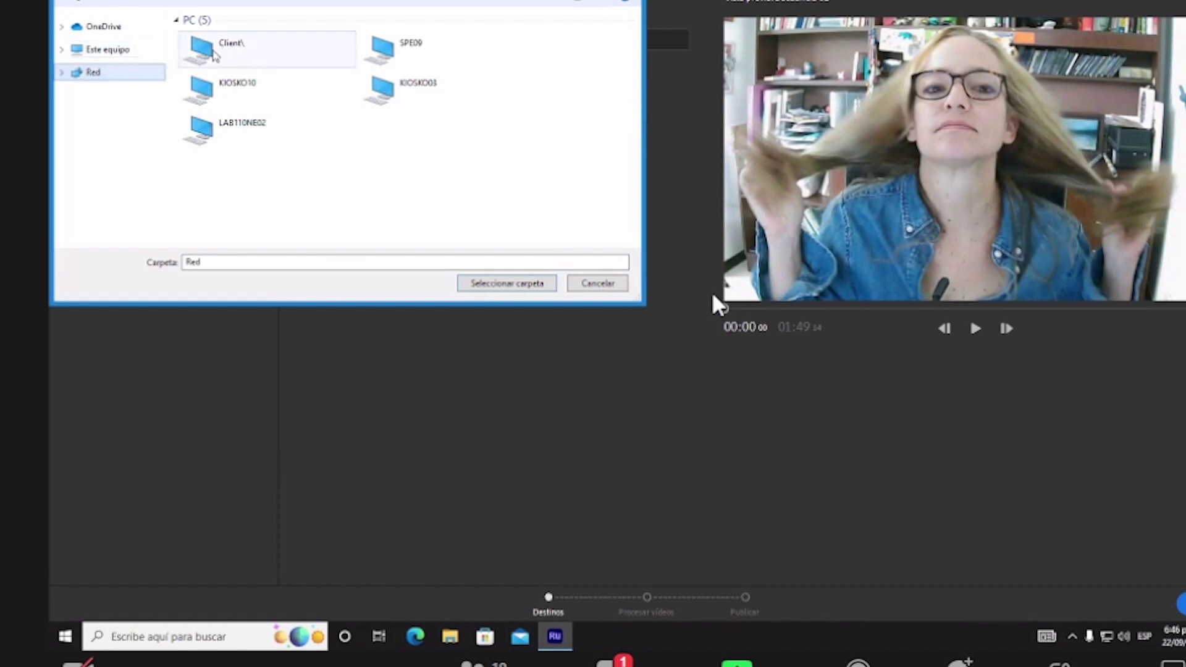
{"action": "double_click", "coordinate": [213, 54]}
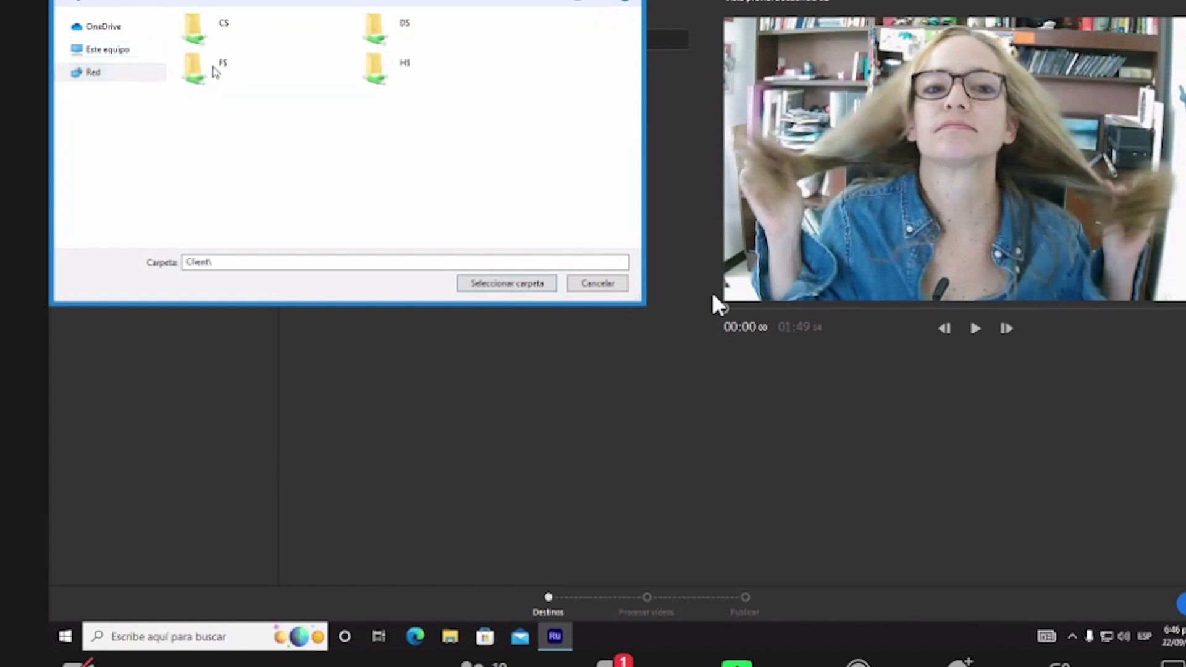
{"action": "double_click", "coordinate": [207, 74]}
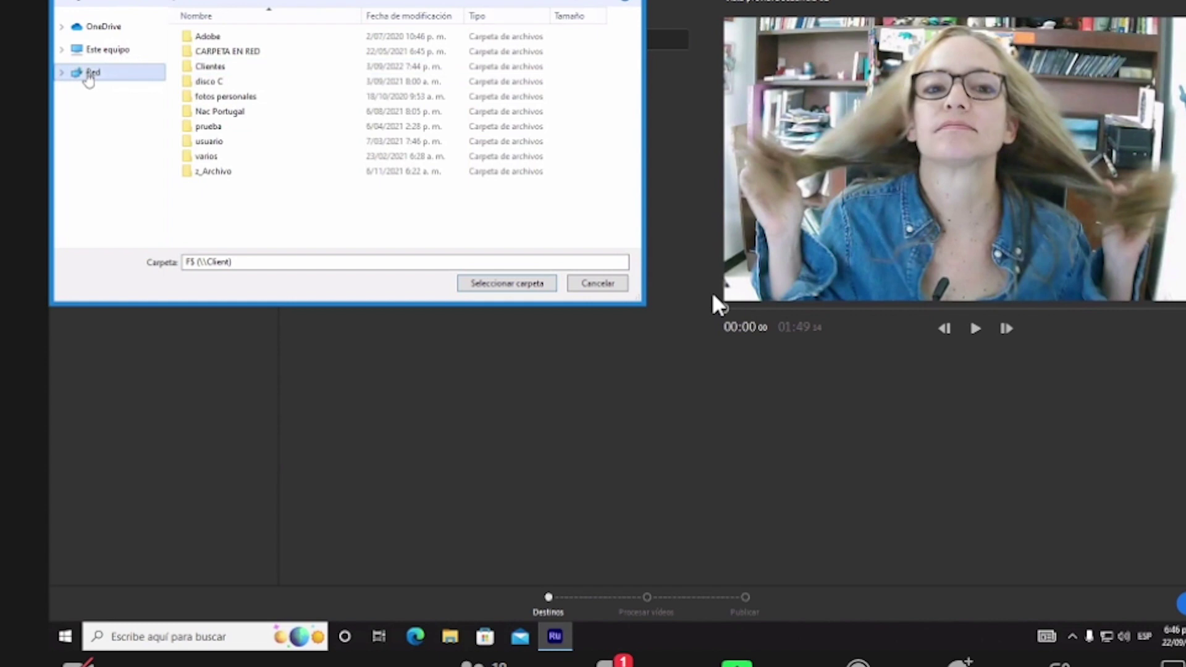
Create a folder named ejemplo in the Escritorio folder of Este equipo.
{"action": "left_click", "coordinate": [97, 54]}
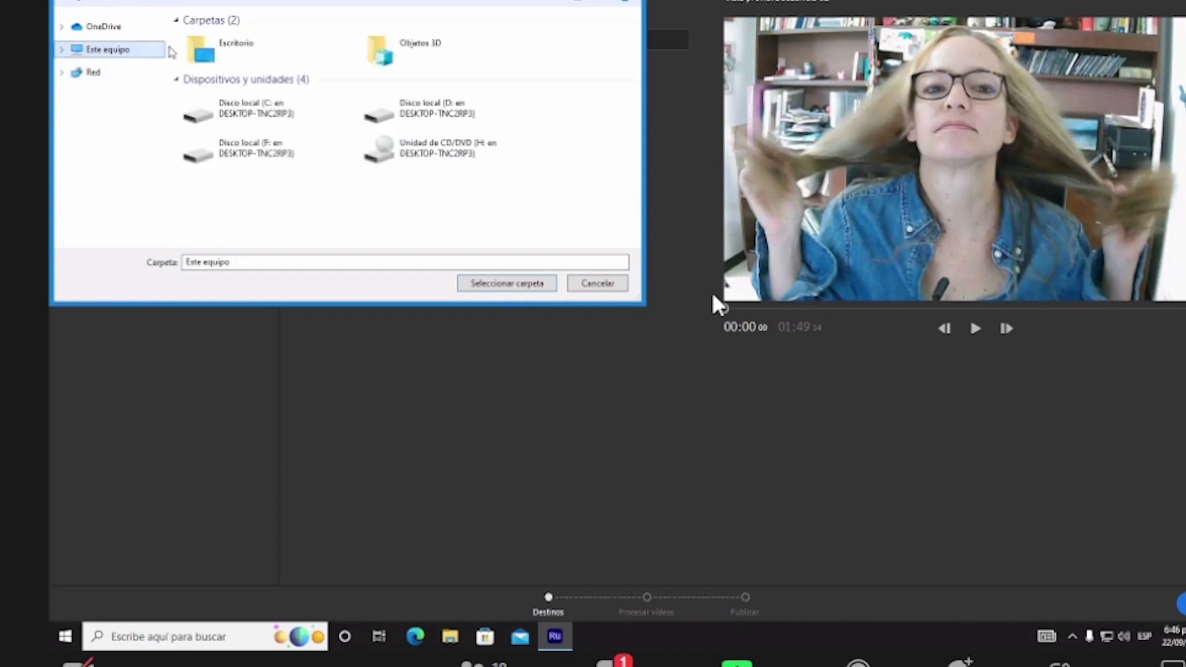
{"action": "double_click", "coordinate": [206, 61]}
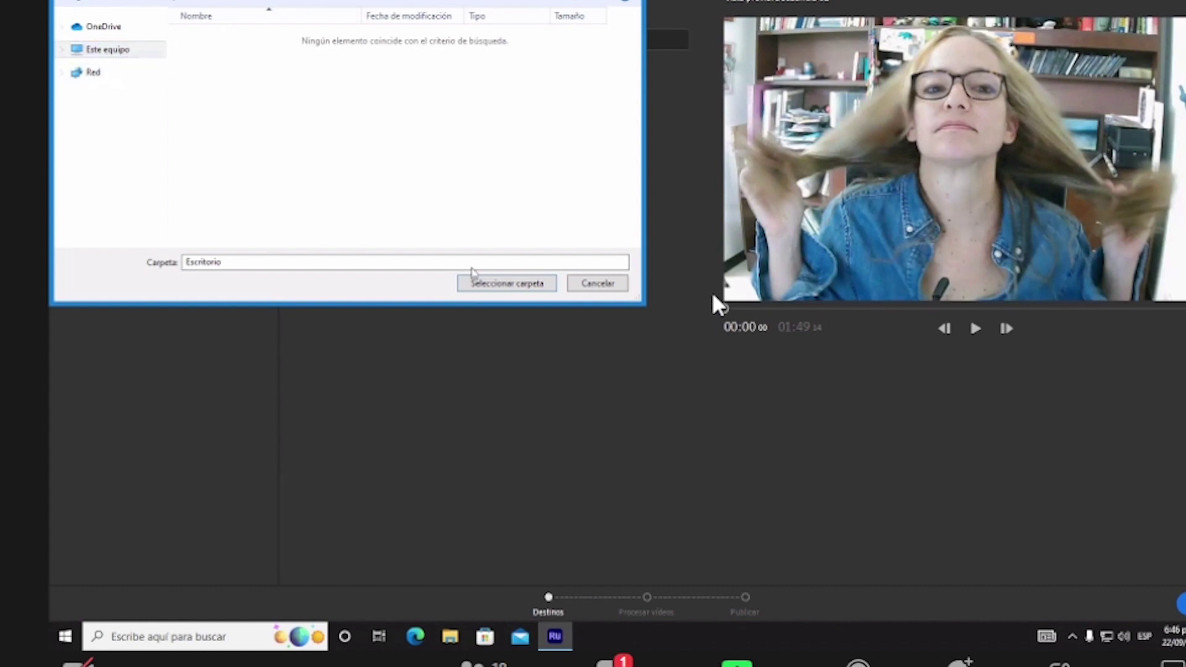
{"action": "right_click", "coordinate": [322, 79]}
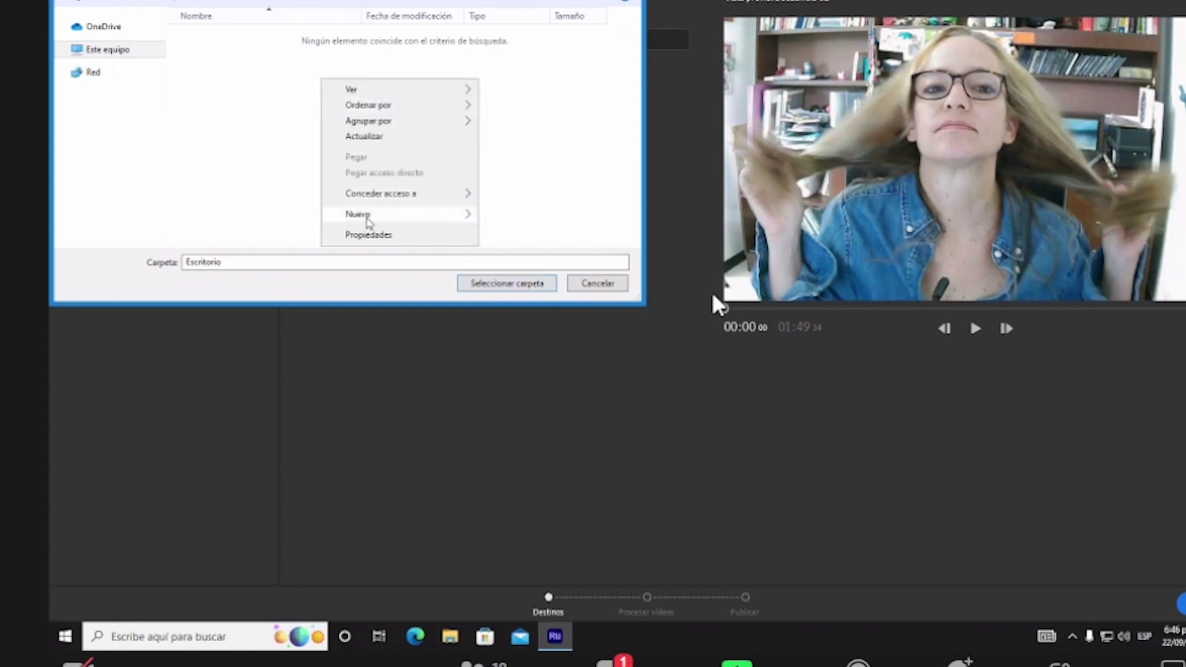
{"action": "mouse_move", "coordinate": [370, 216]}
{"action": "left_click", "coordinate": [501, 218]}
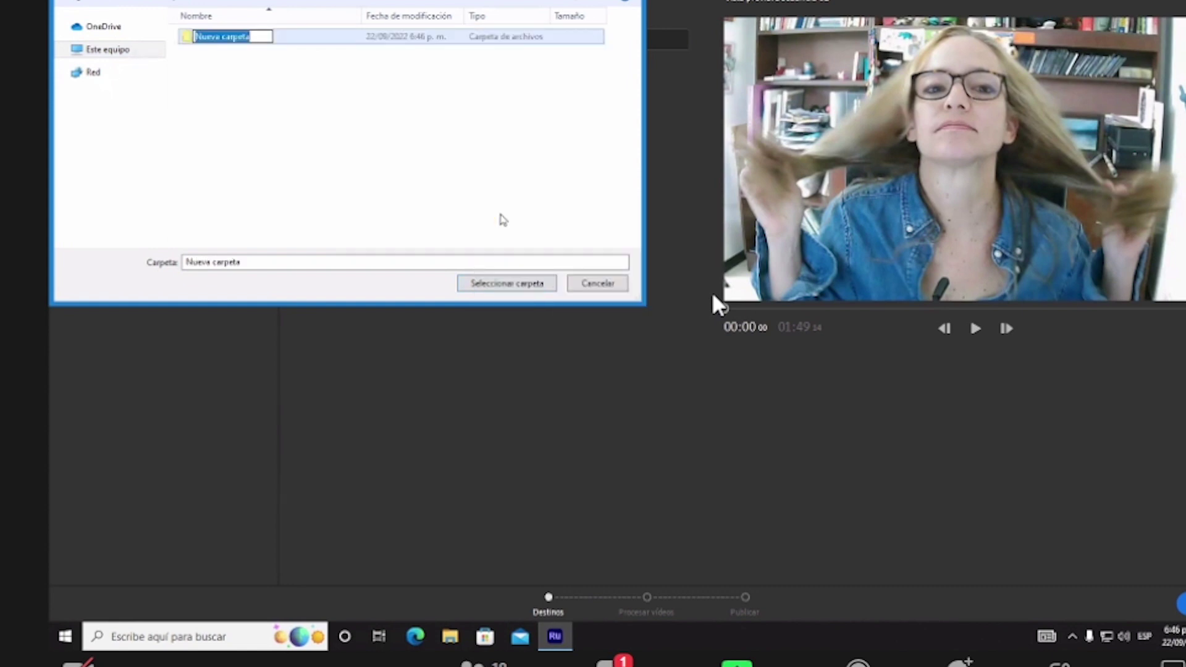
{"action": "type", "text": "ejemplo"}
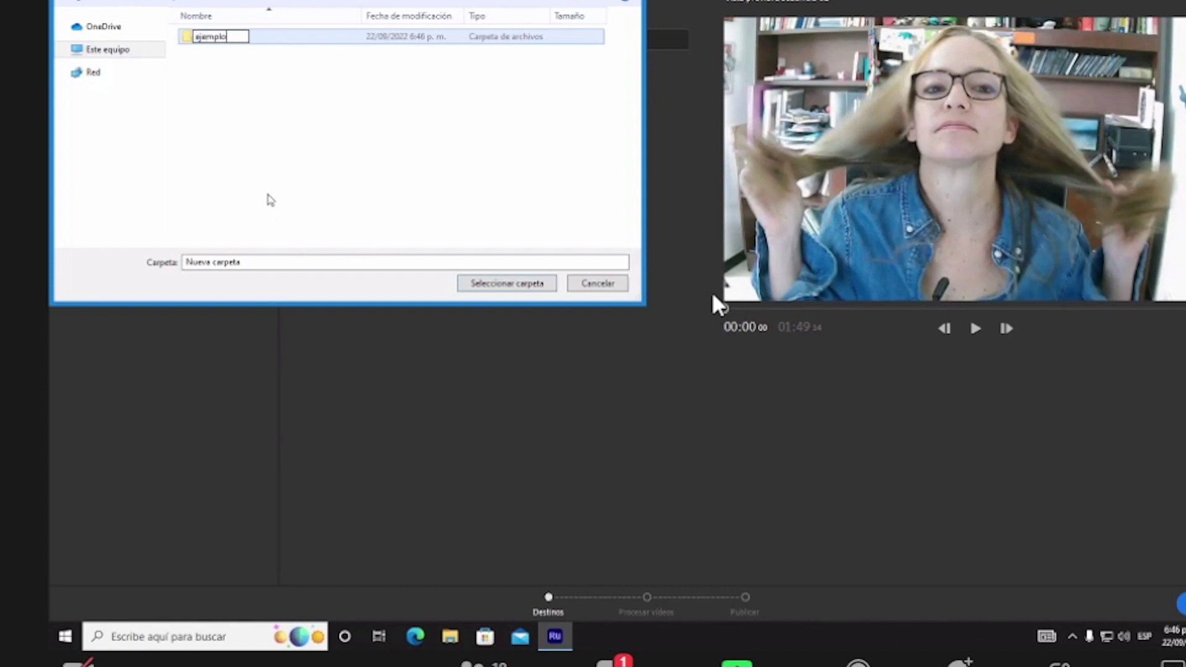
{"action": "left_click", "coordinate": [240, 151]}
Set the ejemplo folder as the local save location and export the sequence.
{"action": "left_click", "coordinate": [204, 37]}
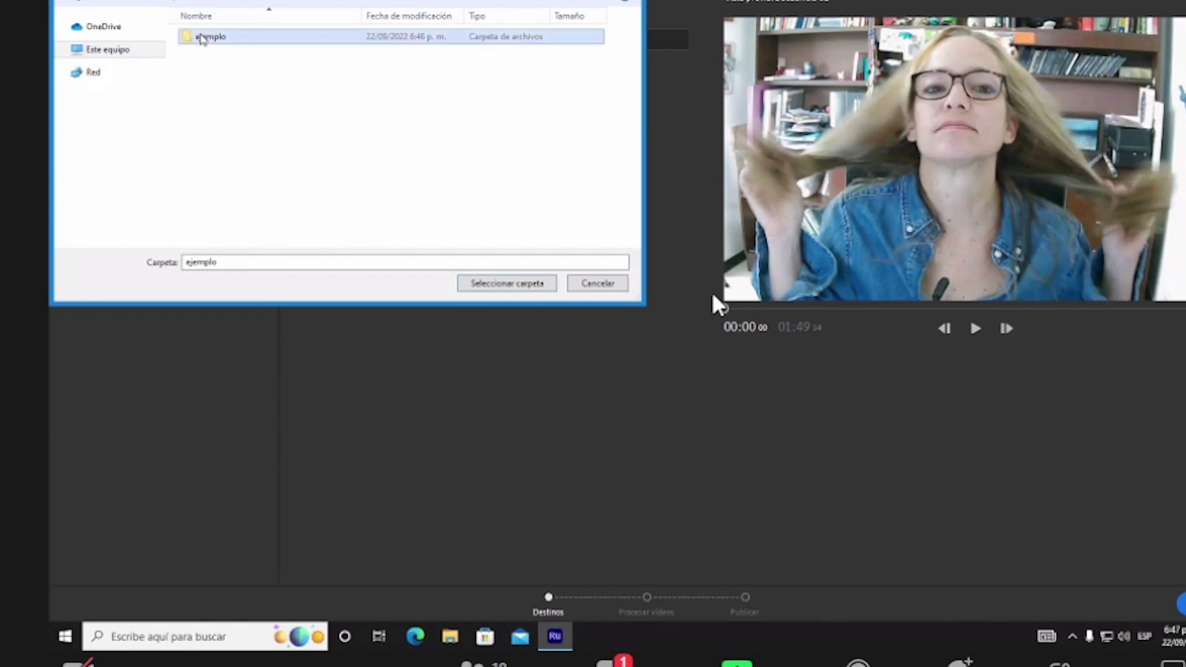
{"action": "left_click", "coordinate": [535, 285]}
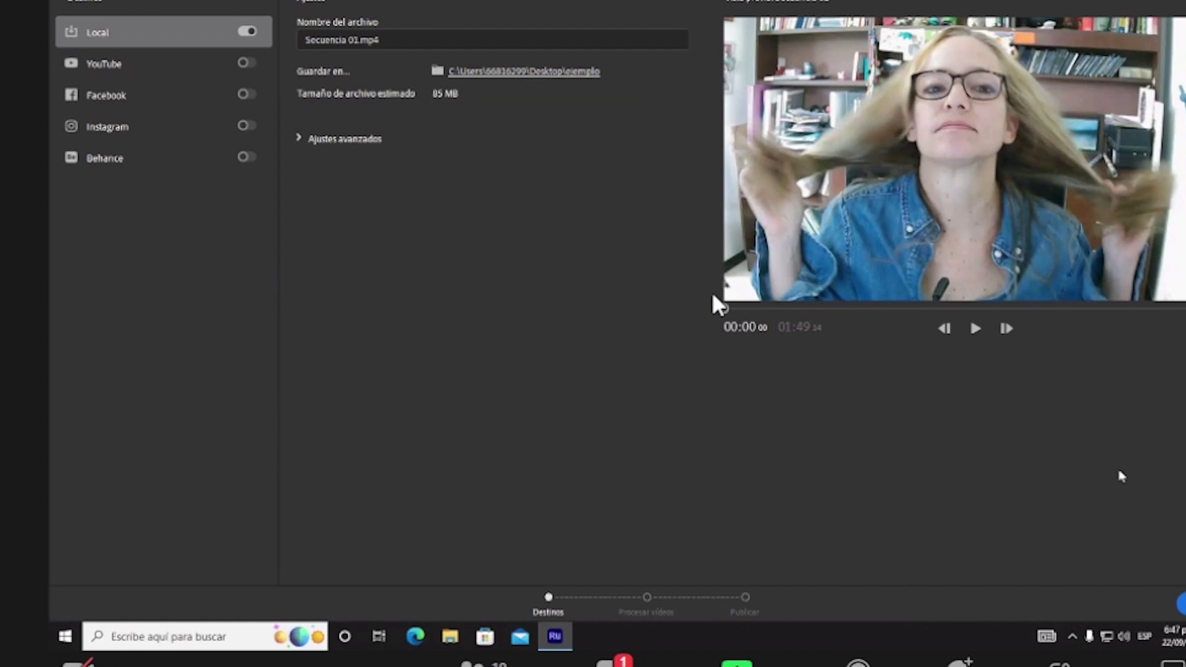
{"action": "left_click", "coordinate": [1182, 603]}
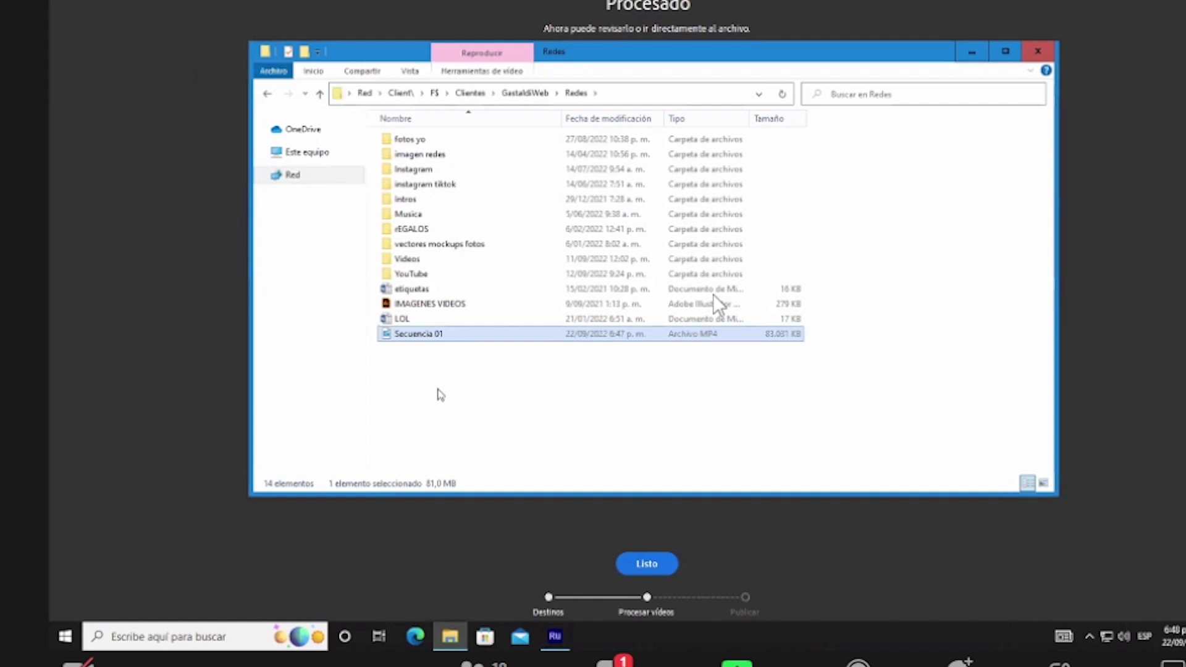
Play the exported Secuencia 01 video to check it, and close the player and the folder window.
{"action": "double_click", "coordinate": [415, 334]}
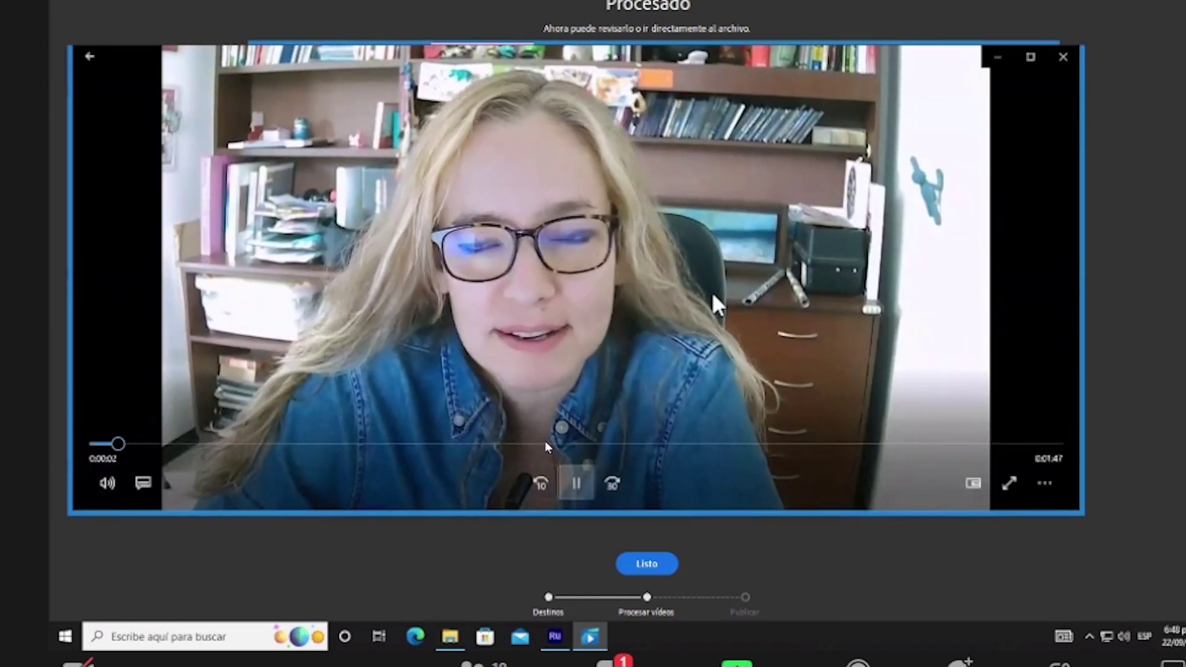
{"action": "left_click", "coordinate": [573, 482]}
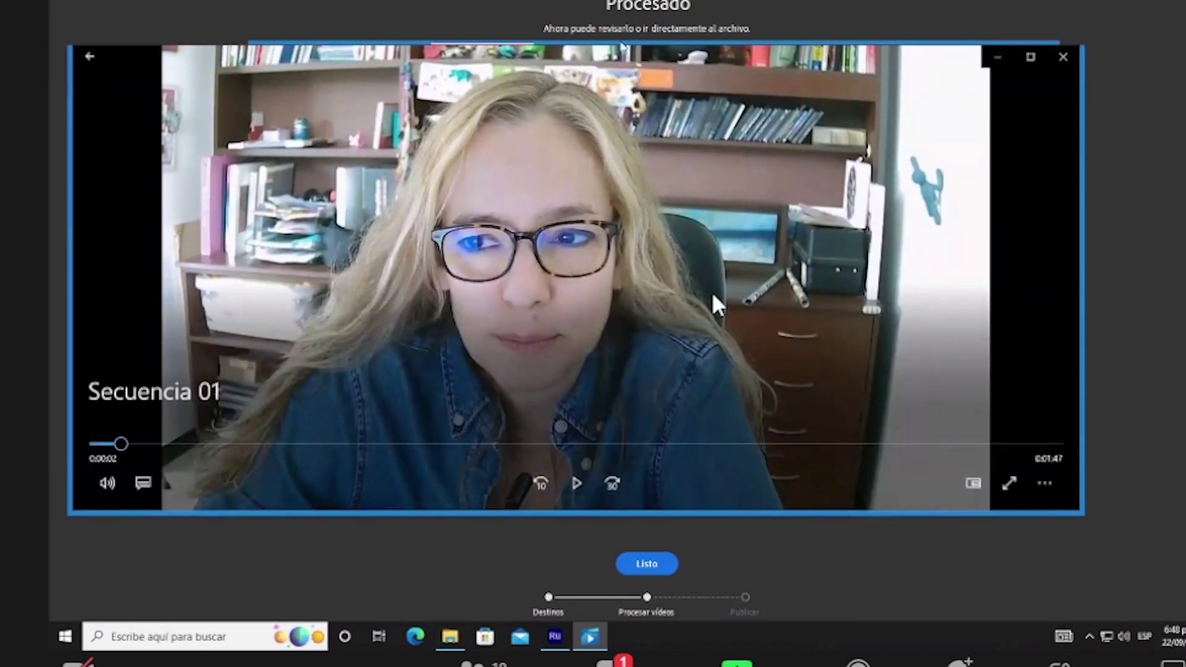
{"action": "left_click", "coordinate": [1065, 59]}
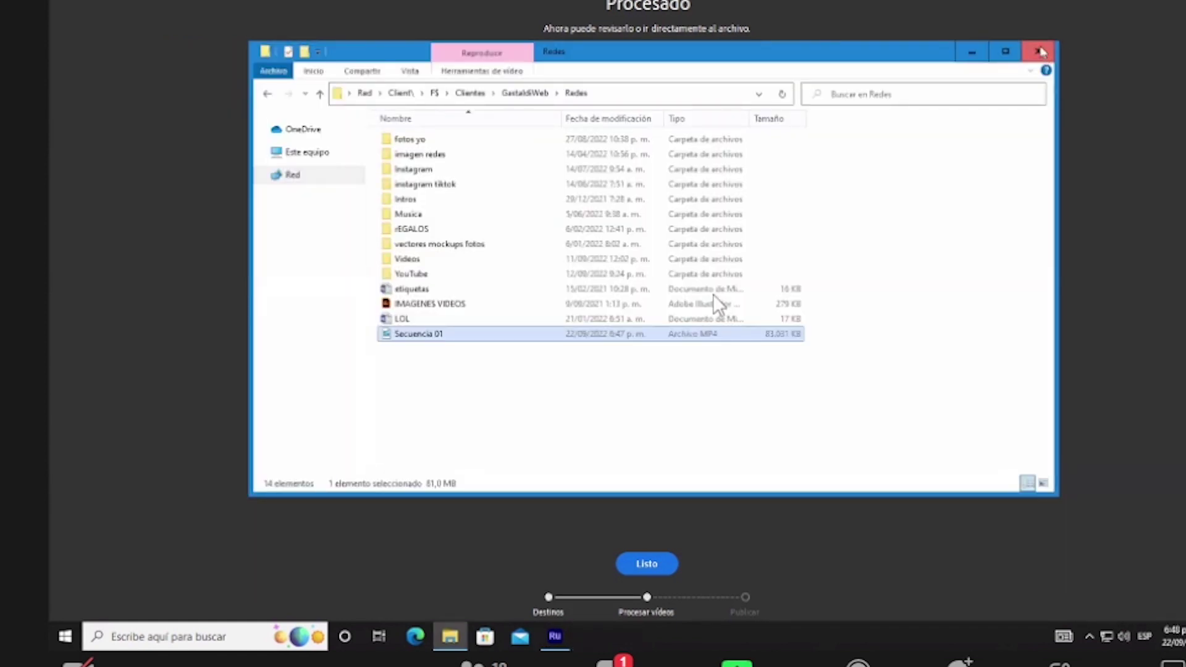
{"action": "left_click", "coordinate": [1041, 52]}
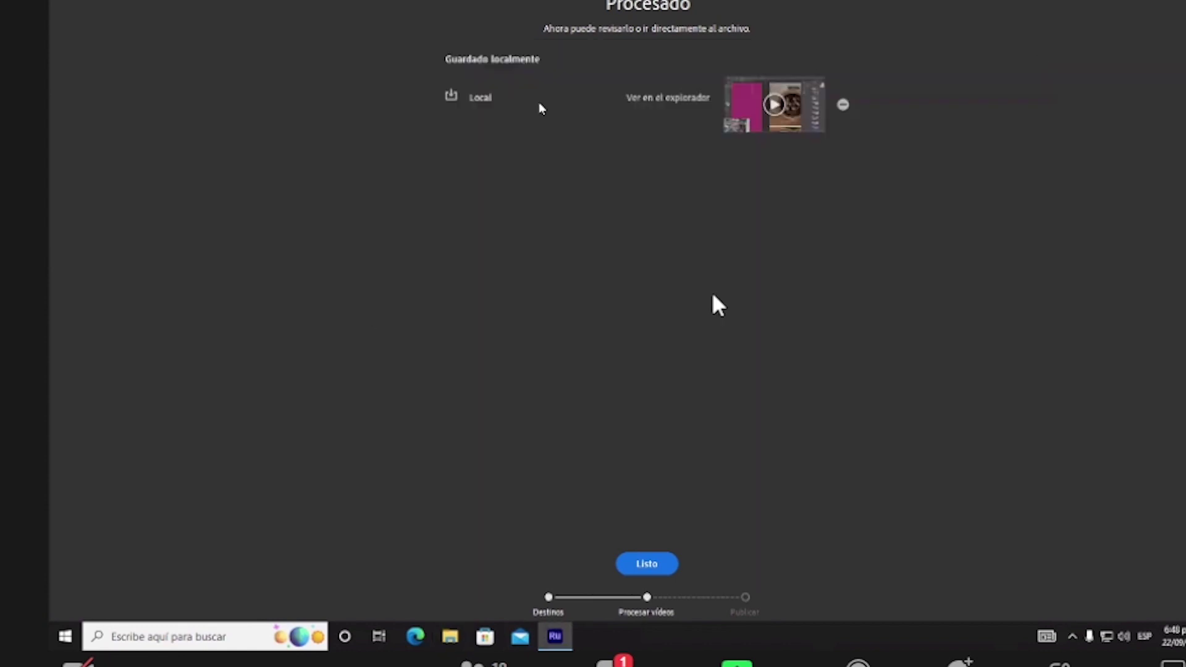
{"action": "key", "text": "Return"}
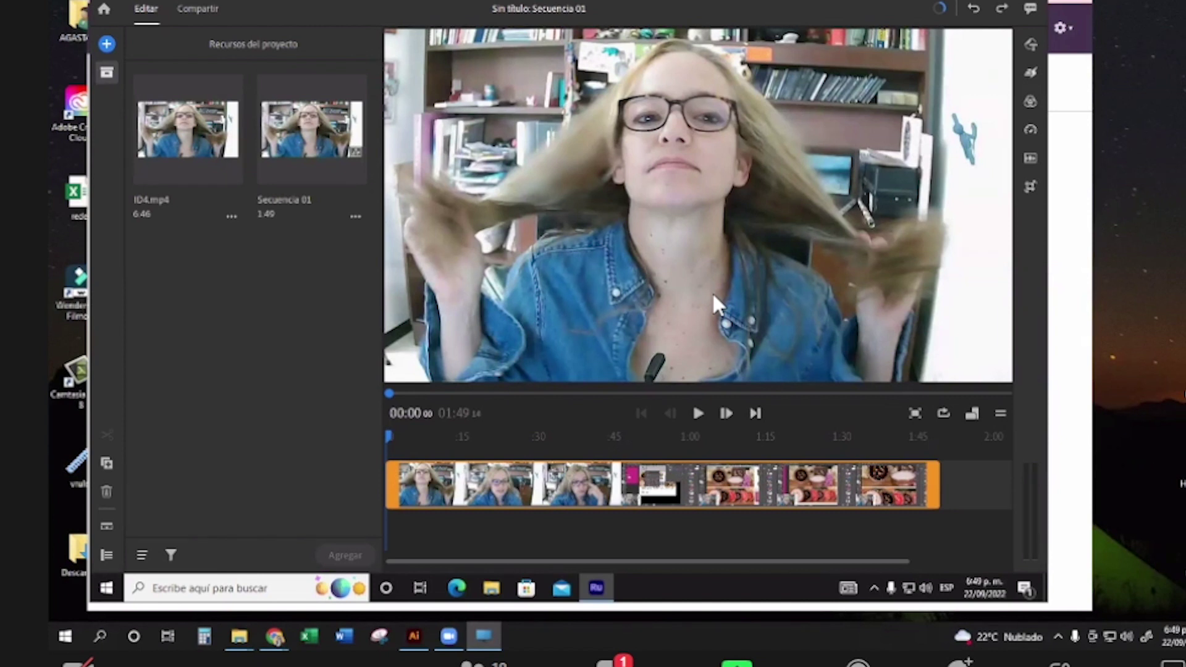
Open the ejemplo folder on the remote desktop and select the Secuencia 01 video in it.
{"action": "scroll", "coordinate": [716, 305], "scroll_direction": "up", "scroll_amount": 1}
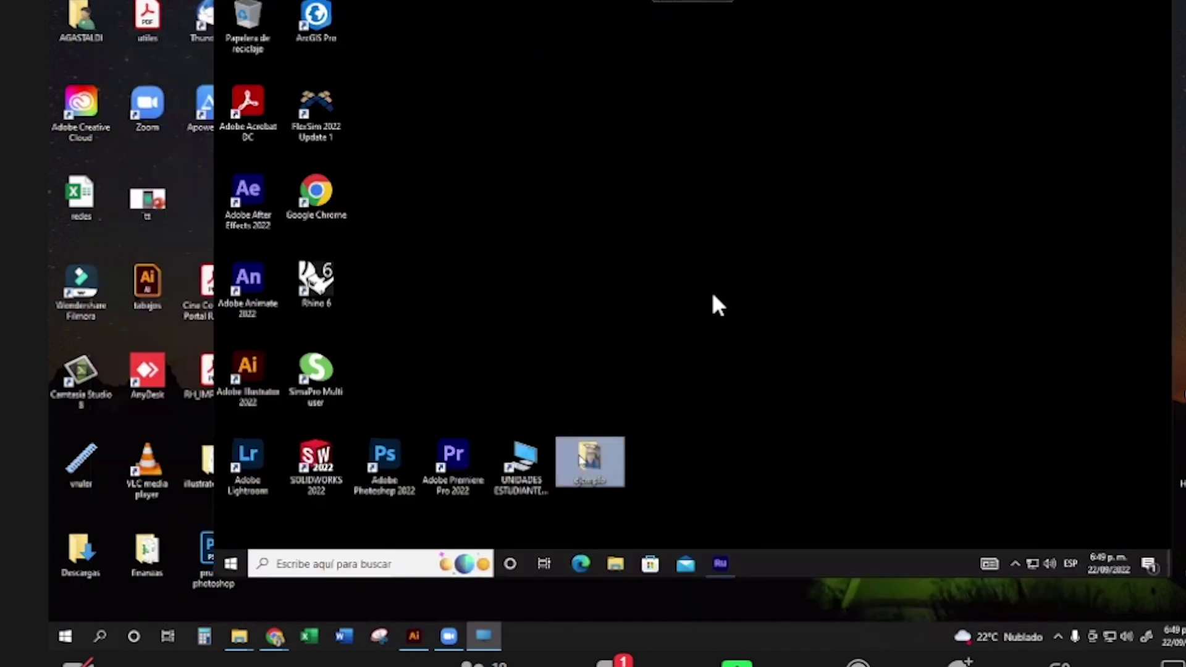
{"action": "double_click", "coordinate": [587, 462]}
{"action": "left_click_drag", "start_coordinate": [488, 196], "coordinate": [498, 68]}
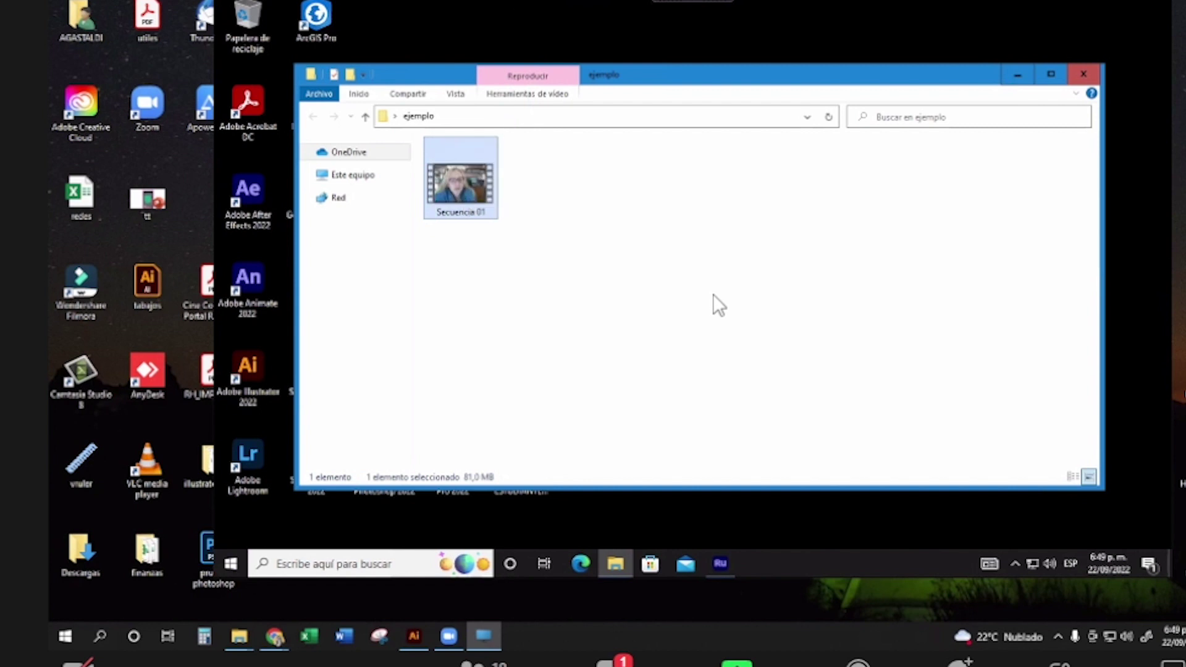
{"action": "mouse_move", "coordinate": [460, 185]}
{"action": "left_mouse_down"}
{"action": "mouse_move", "coordinate": [234, 225]}
{"action": "mouse_move", "coordinate": [464, 185]}
{"action": "left_mouse_up"}
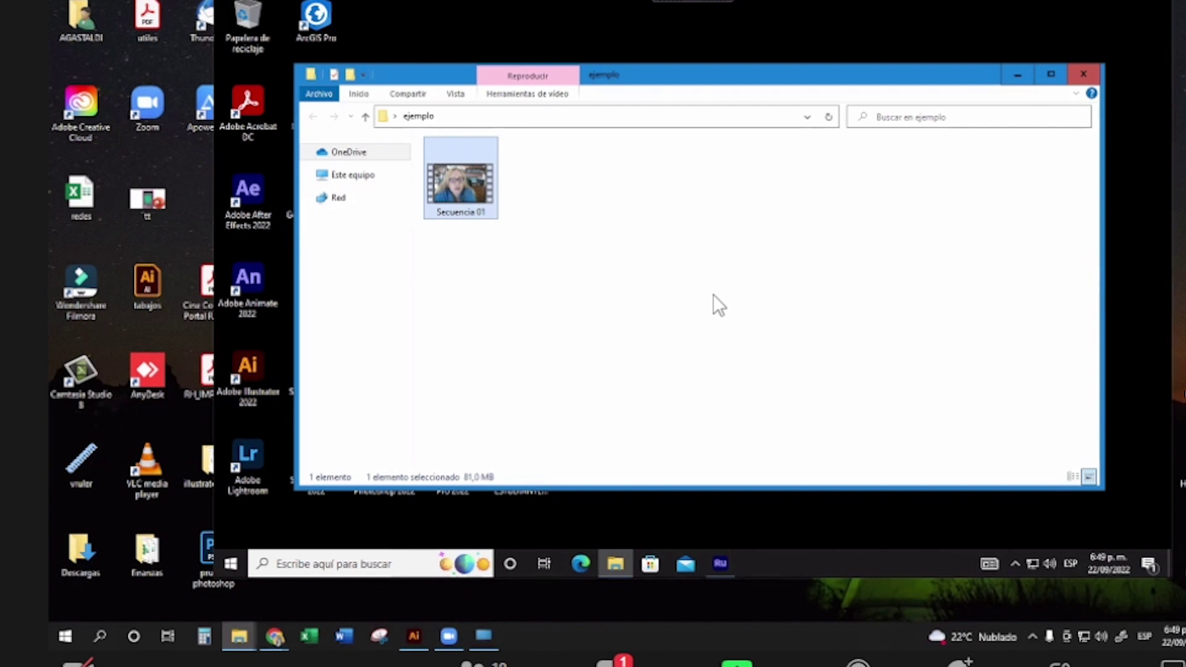
Show the local computer's Descargas folder beside the remote session, and return to the ejemplo folder.
{"action": "key", "text": "alt+Tab"}
{"action": "left_click_drag", "start_coordinate": [1017, 234], "coordinate": [606, 286]}
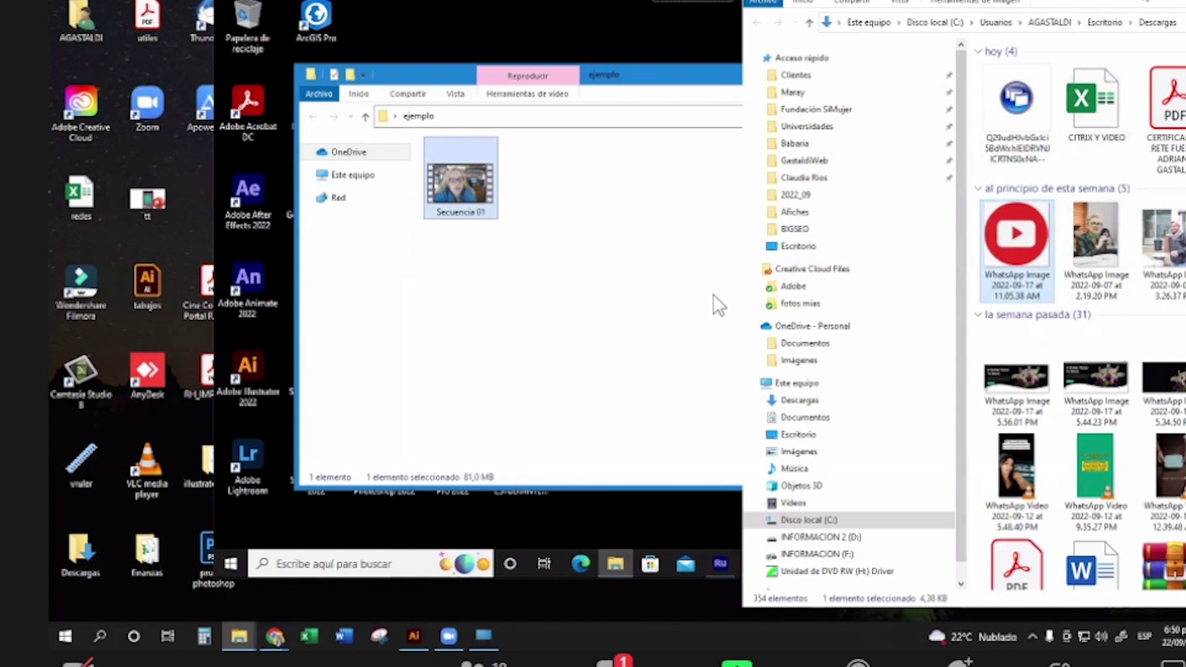
{"action": "left_click", "coordinate": [718, 305]}
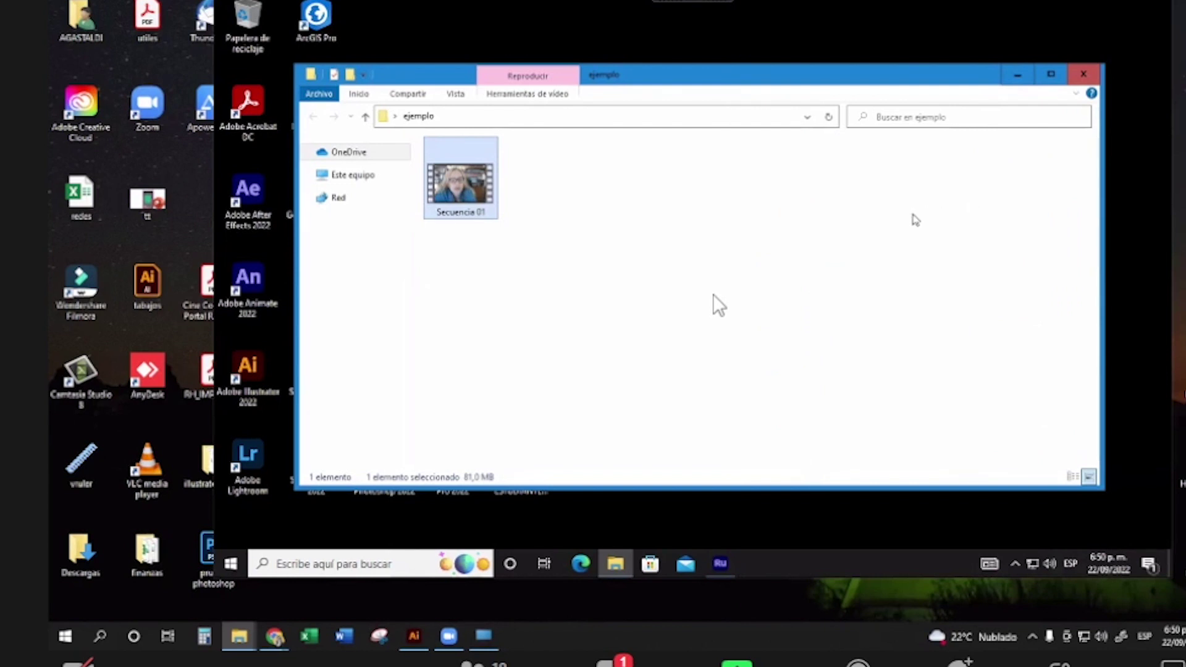